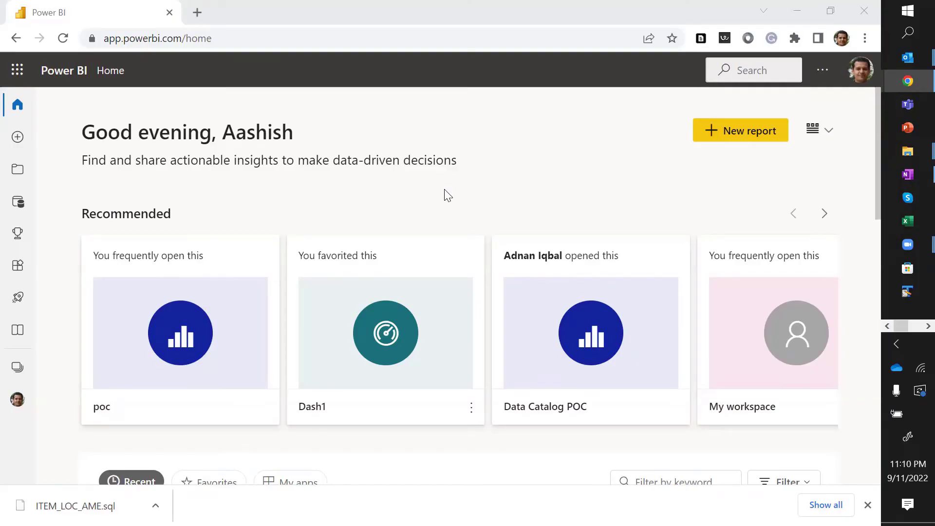
Look over the Power BI workspaces list, then close it to move on to DvSum's Data Sources.
{"action": "left_click", "coordinate": [18, 369]}
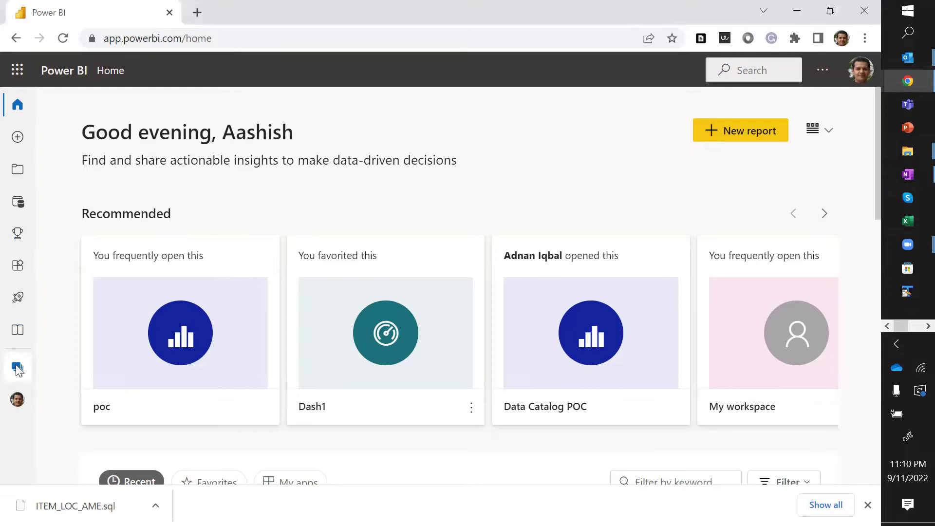
{"action": "left_click", "coordinate": [17, 170]}
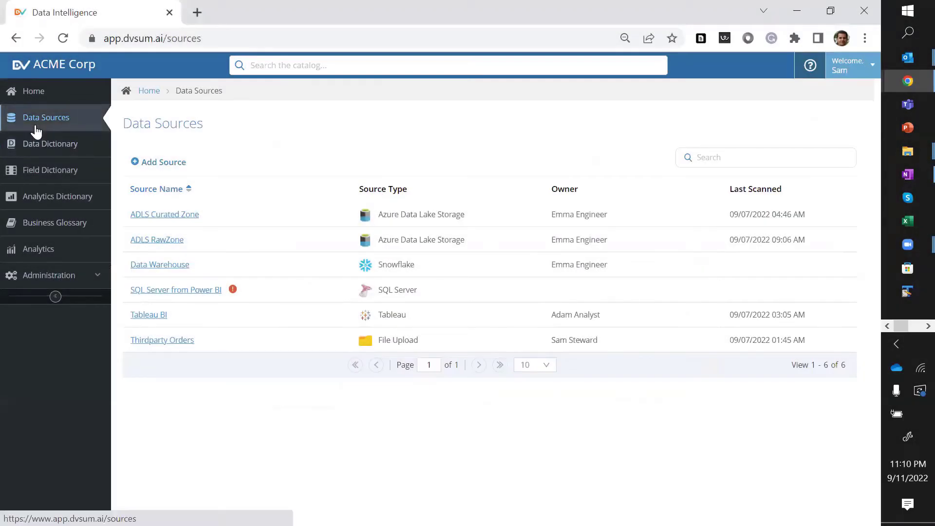
Create a new Power BI data source named 'Power BI'.
{"action": "left_click", "coordinate": [154, 164]}
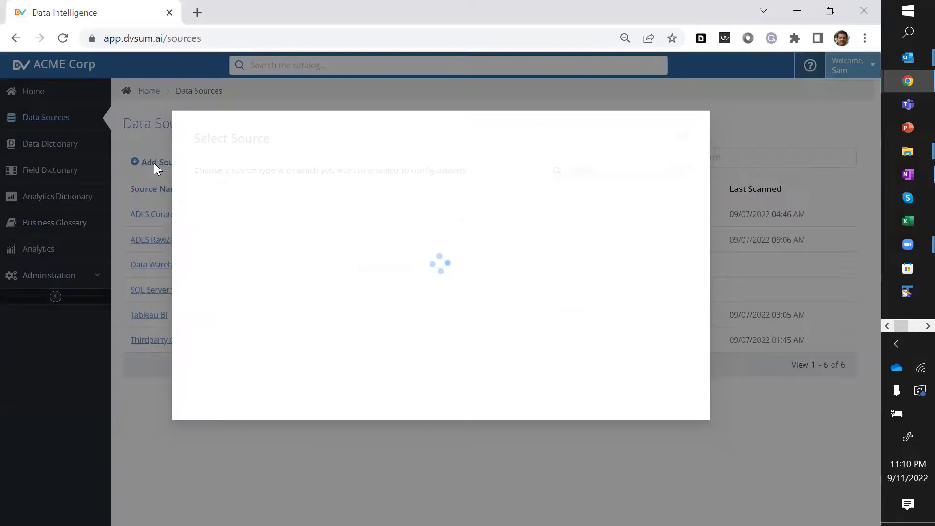
{"action": "left_click", "coordinate": [236, 368]}
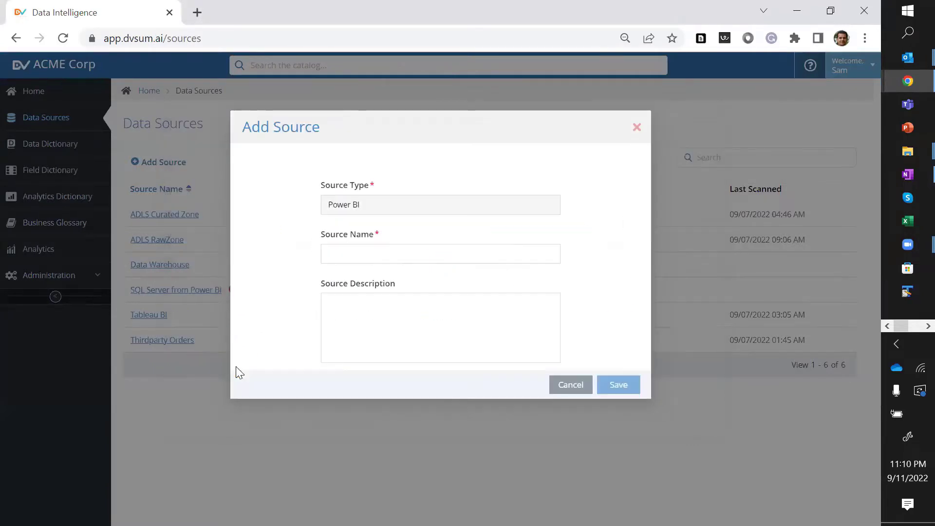
{"action": "left_click", "coordinate": [332, 258]}
{"action": "type", "text": "Powe"}
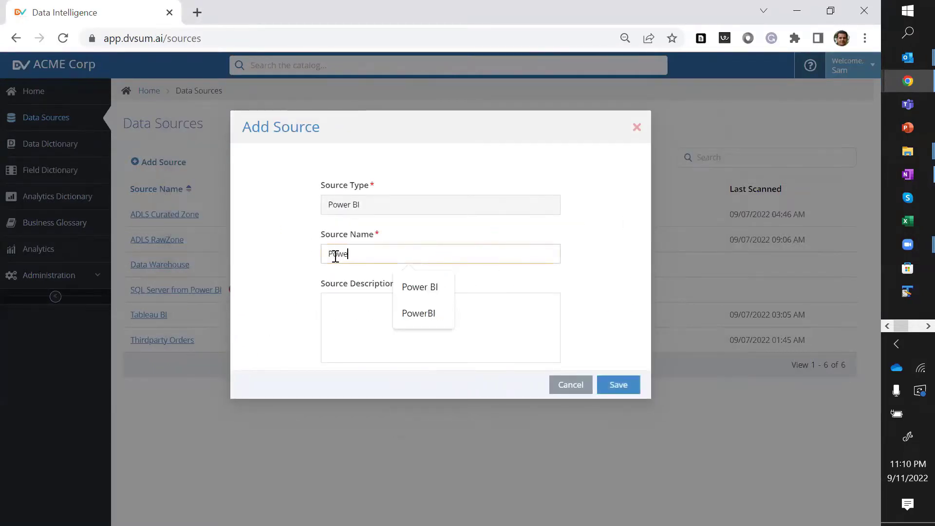
{"action": "type", "text": "r BI"}
{"action": "key", "text": "Return"}
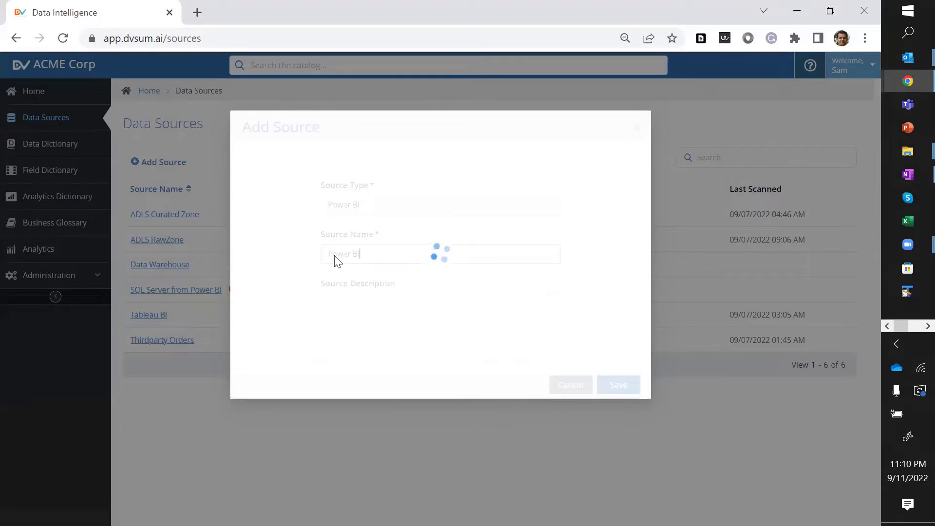
Test the Power BI source's credentials connection, then finish and save its connection settings.
{"action": "scroll", "coordinate": [364, 297], "scroll_direction": "down", "scroll_amount": 3}
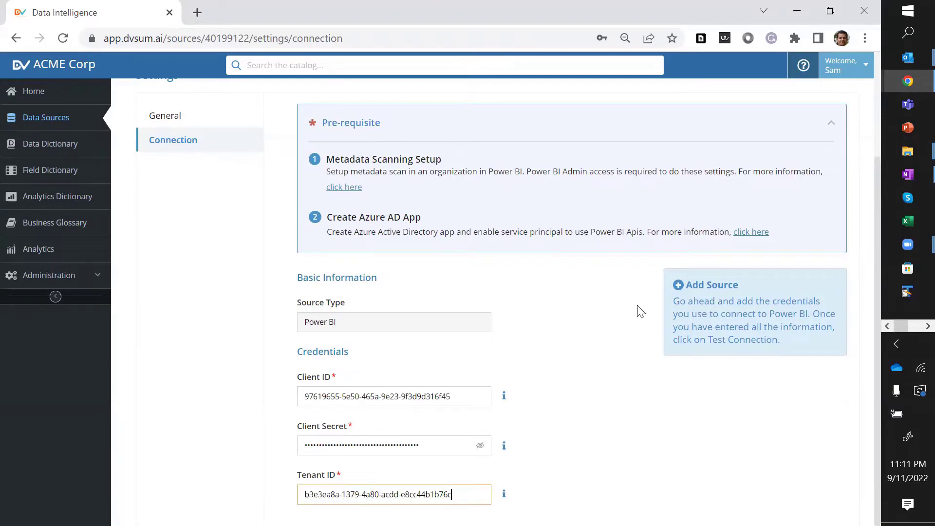
{"action": "scroll", "coordinate": [637, 308], "scroll_direction": "up", "scroll_amount": 3}
{"action": "left_click", "coordinate": [779, 174]}
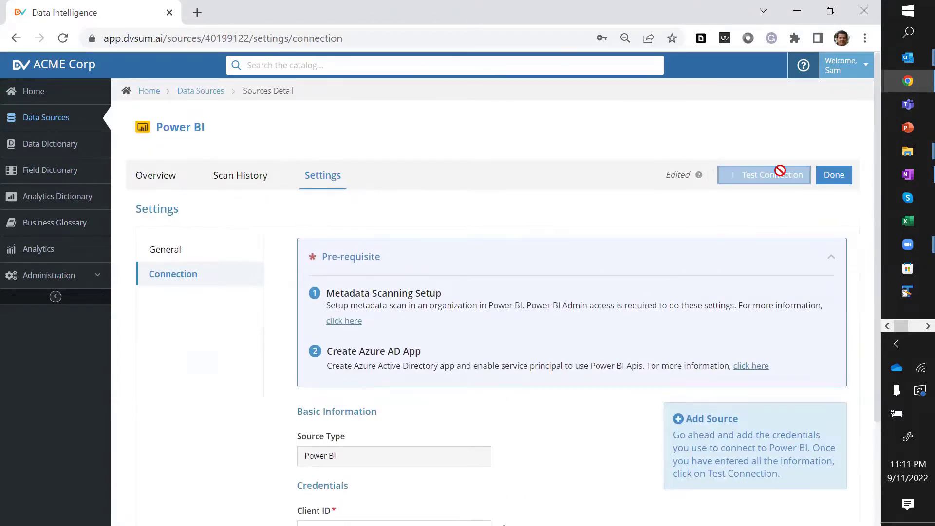
{"action": "left_click", "coordinate": [832, 181]}
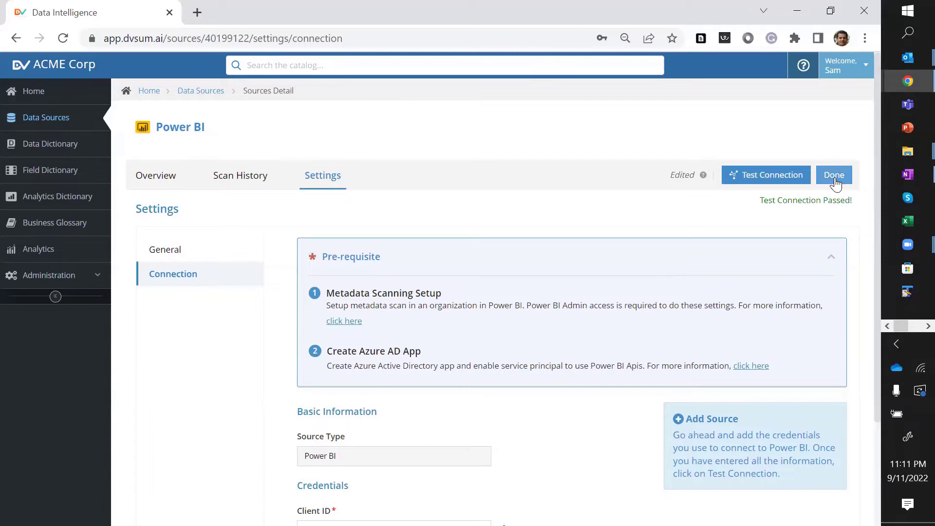
{"action": "left_click", "coordinate": [789, 182]}
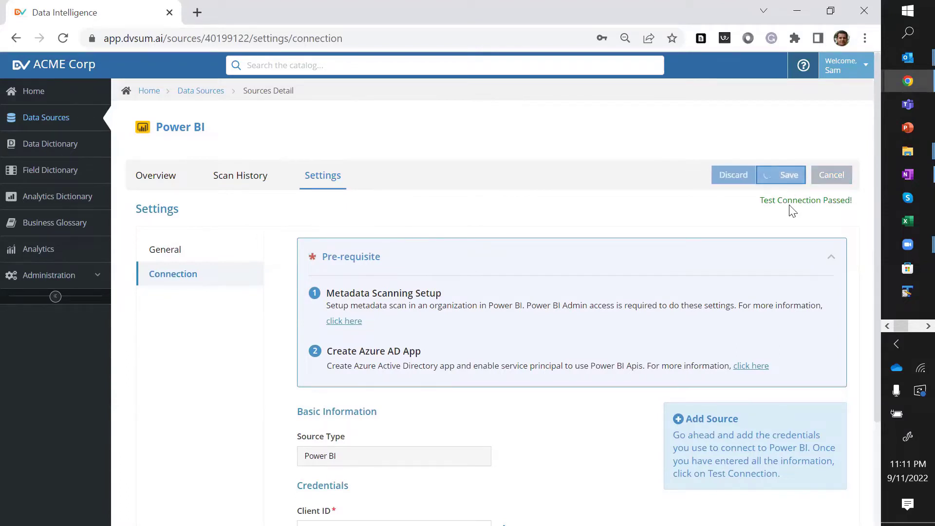
Run Scan Now on the Power BI source and wait until SCN-000018 shows Completed.
{"action": "left_click", "coordinate": [776, 176]}
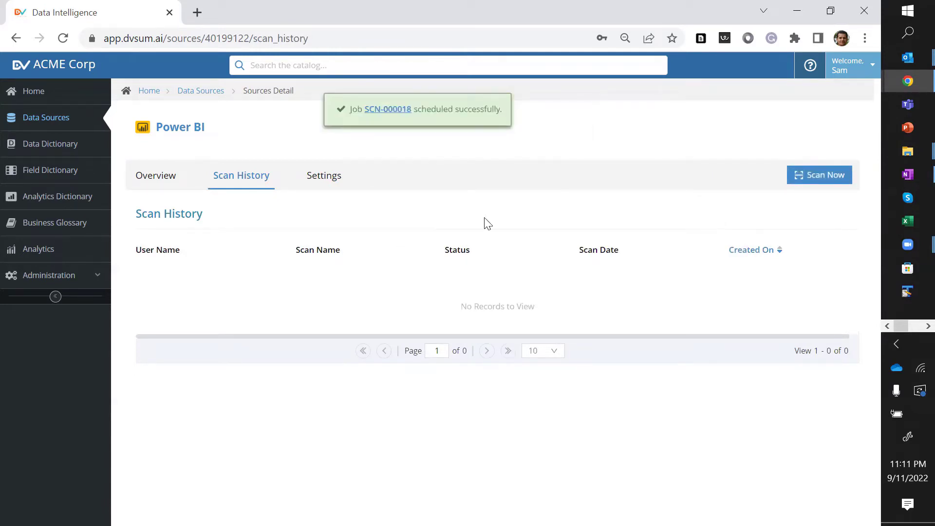
{"action": "left_click", "coordinate": [55, 297]}
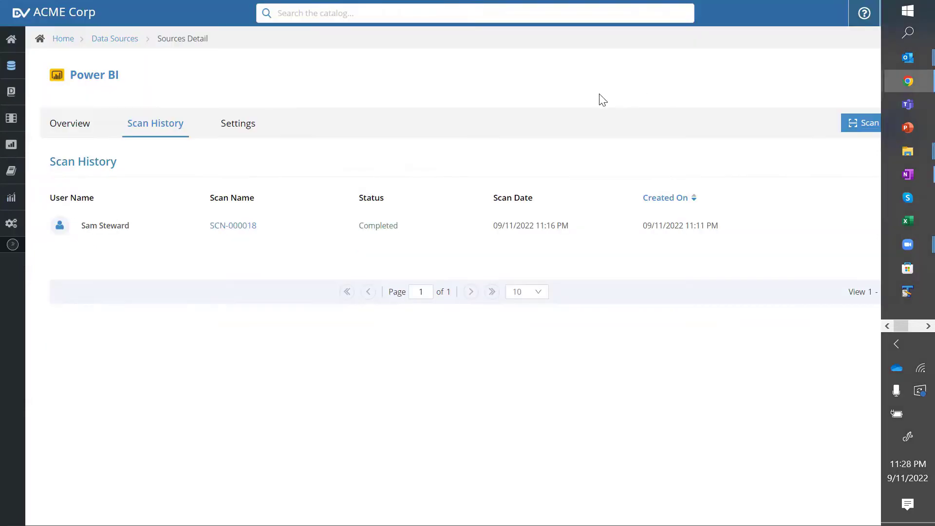
Open SCN-000018's results and review the insights: 475 reports and 480 datasets found.
{"action": "left_click", "coordinate": [234, 226]}
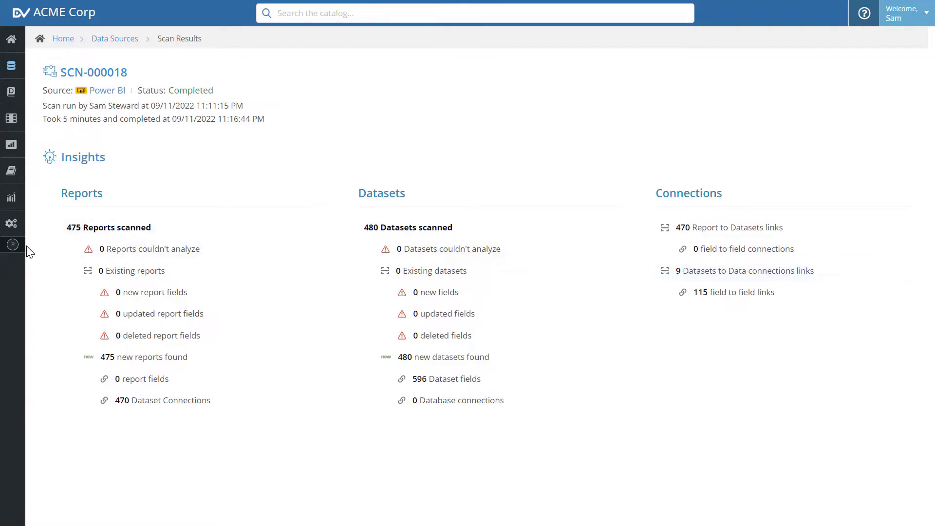
{"action": "left_click", "coordinate": [13, 244]}
Open the Analytics Dictionary and filter its Folder column by 'Logi' to the Logistics folders.
{"action": "left_click", "coordinate": [48, 148]}
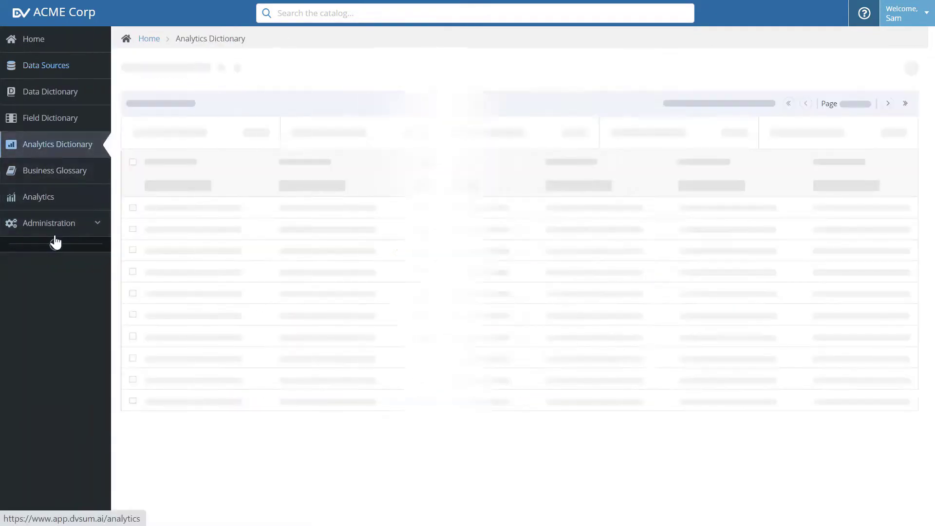
{"action": "left_click", "coordinate": [51, 246]}
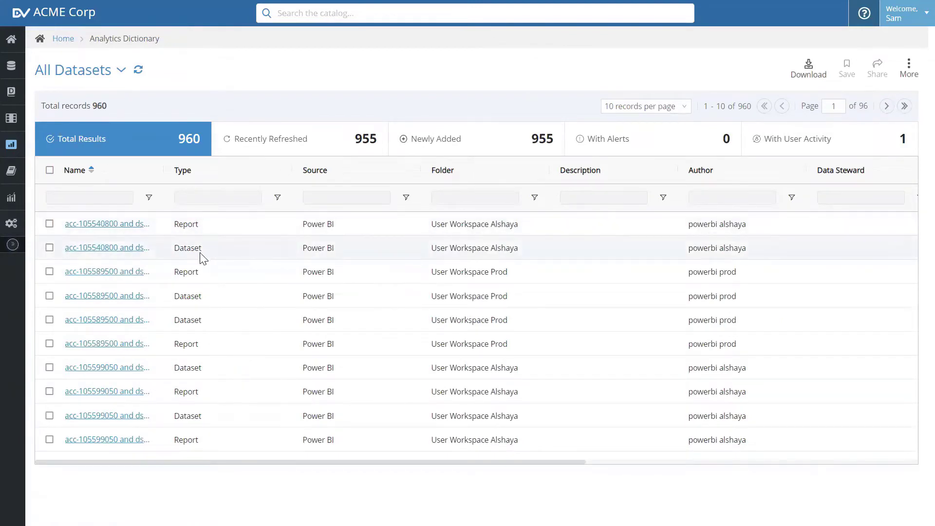
{"action": "left_click", "coordinate": [535, 198]}
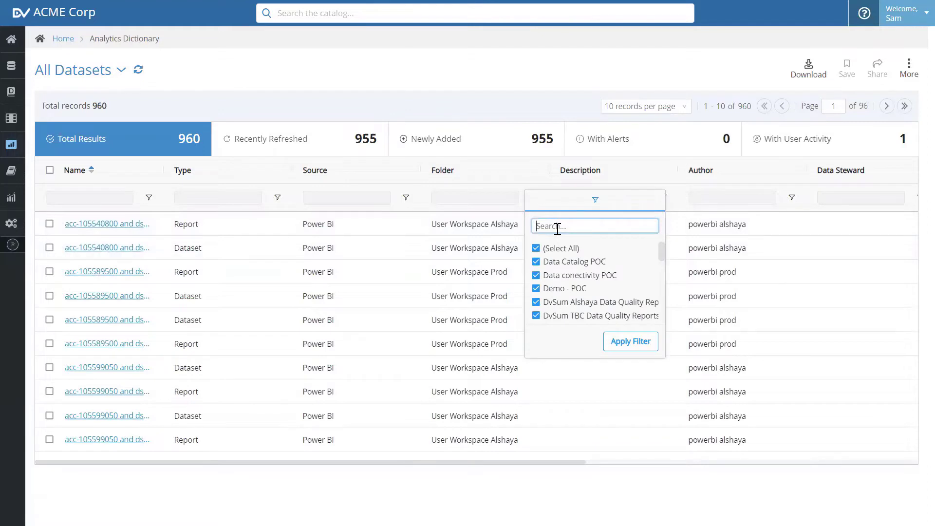
{"action": "type", "text": "Logi"}
{"action": "key", "text": "Return"}
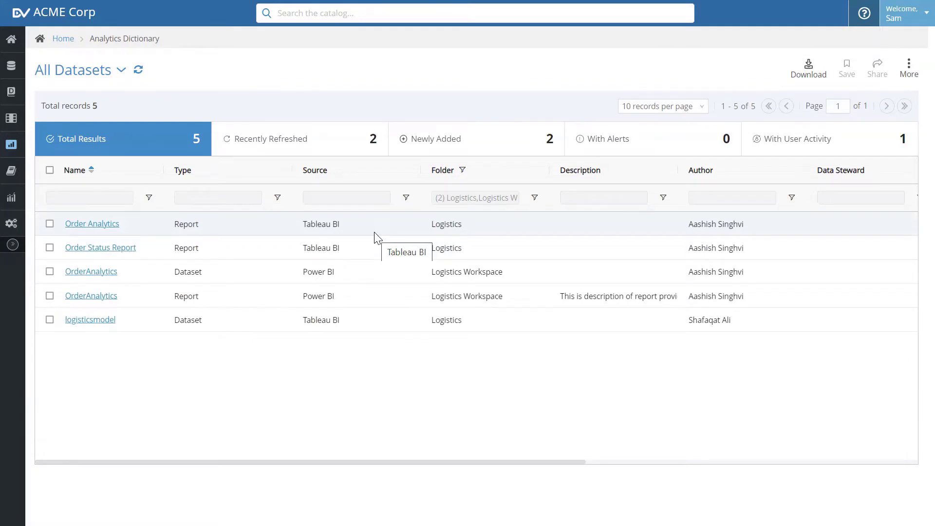
Open the OrderAnalytics report's full page and scroll down to its lineage from three DWH tables.
{"action": "left_click", "coordinate": [95, 294]}
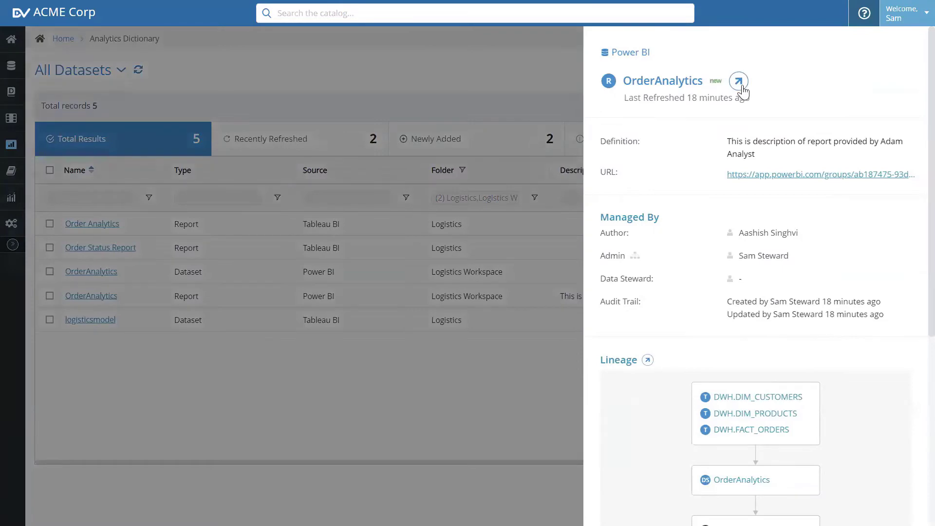
{"action": "left_click", "coordinate": [739, 81]}
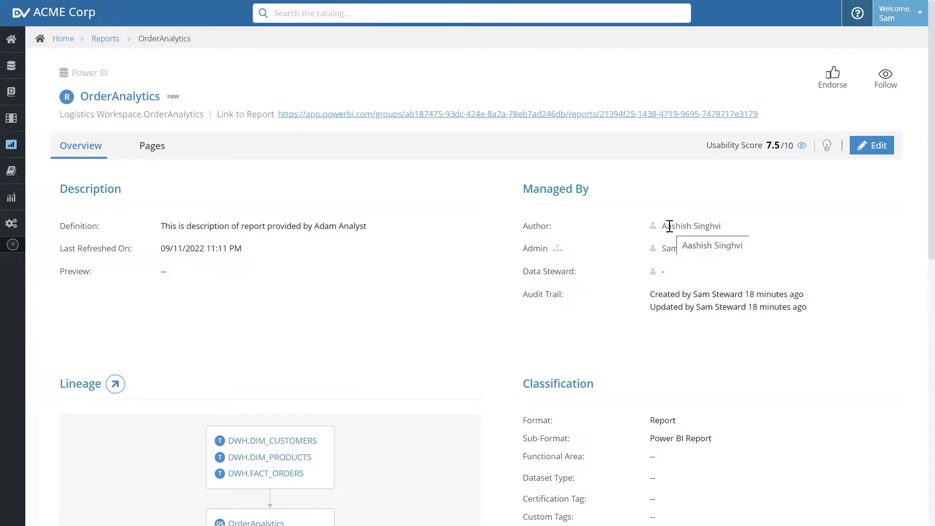
{"action": "scroll", "coordinate": [670, 226], "scroll_direction": "down", "scroll_amount": 2}
{"action": "scroll", "coordinate": [162, 310], "scroll_direction": "down", "scroll_amount": 1}
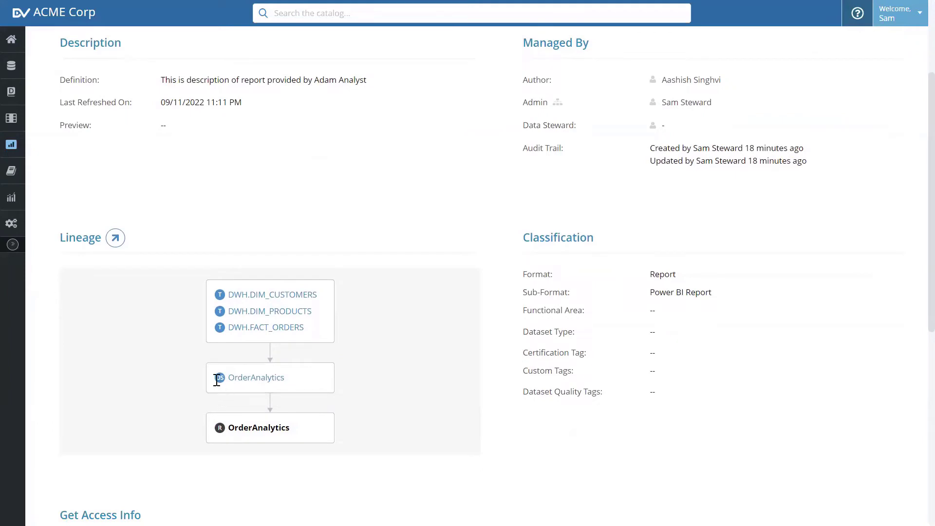
Inspect DWH.FACT_ORDERS in the lineage, then open the OrderAnalytics dataset's full page.
{"action": "left_click", "coordinate": [256, 329]}
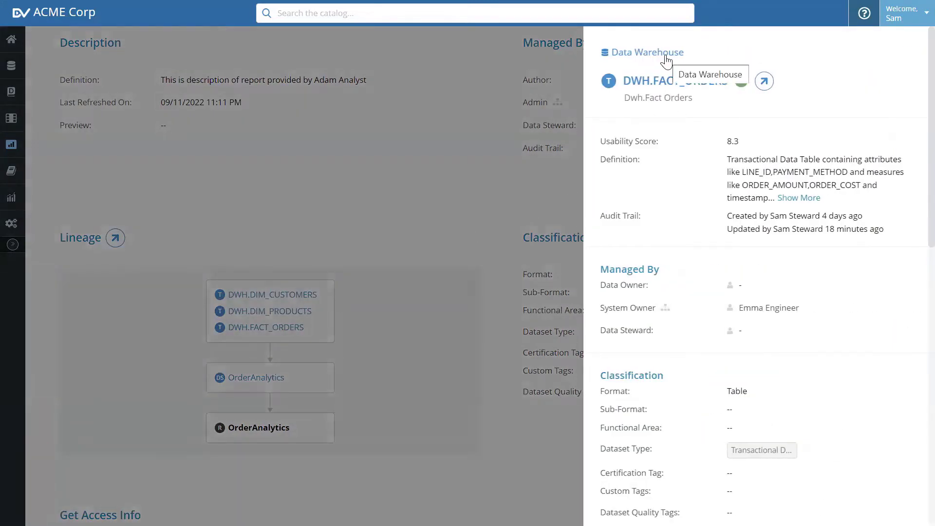
{"action": "left_click", "coordinate": [382, 247]}
{"action": "left_click", "coordinate": [257, 450]}
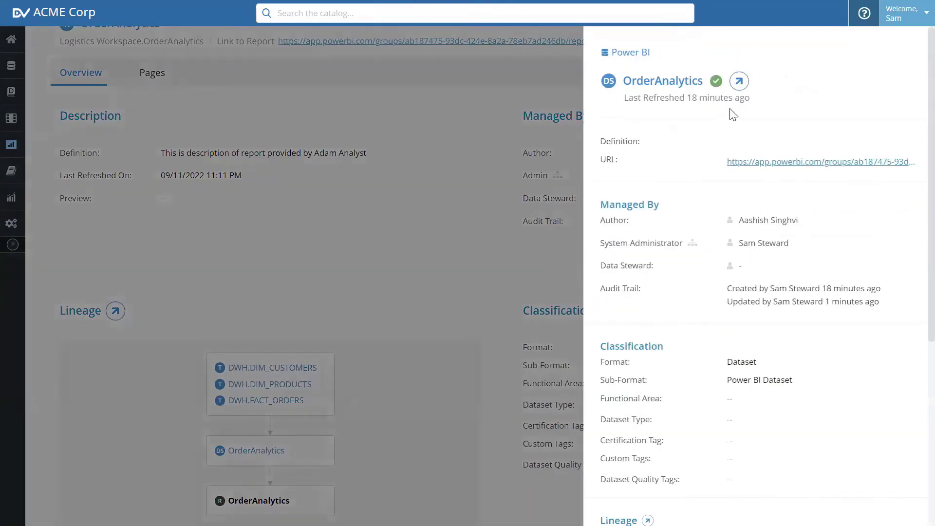
{"action": "left_click", "coordinate": [737, 83]}
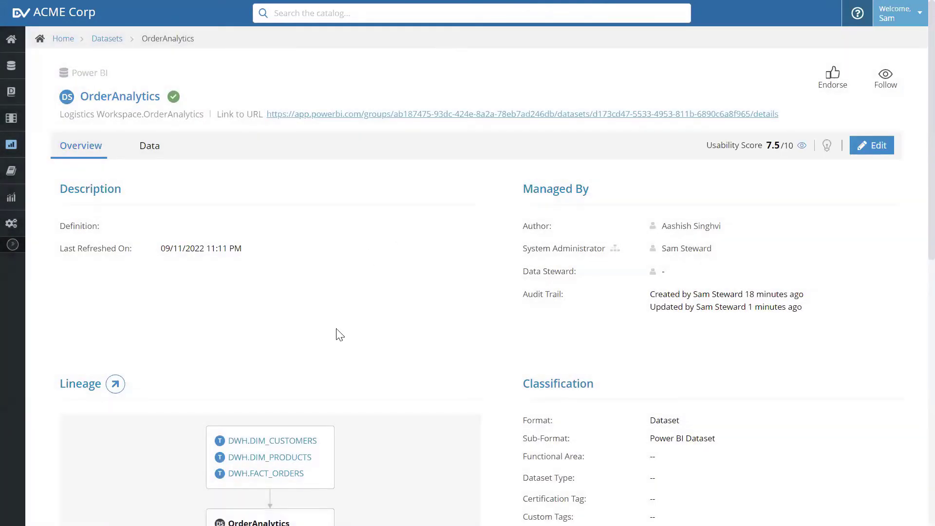
On the dataset's Data tab, trace the BRAND field to its DWH.DIM_PRODUCTS source column.
{"action": "left_click", "coordinate": [150, 145]}
{"action": "scroll", "coordinate": [204, 280], "scroll_direction": "down", "scroll_amount": 4}
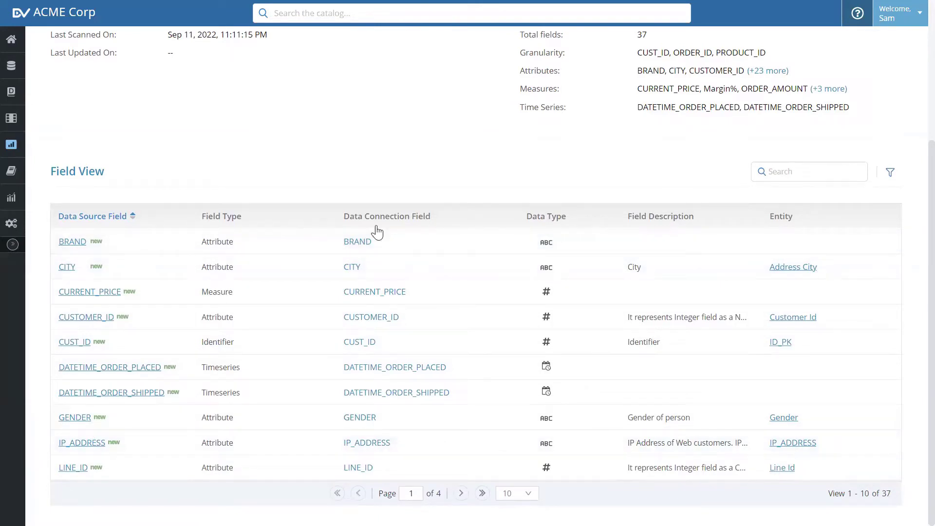
{"action": "left_click", "coordinate": [365, 242]}
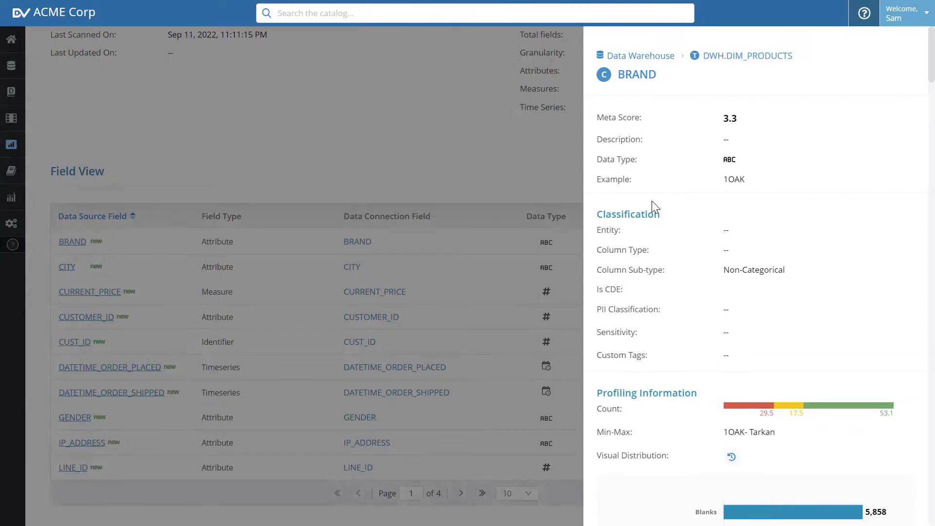
{"action": "scroll", "coordinate": [652, 201], "scroll_direction": "down", "scroll_amount": 2}
{"action": "key", "text": "Escape"}
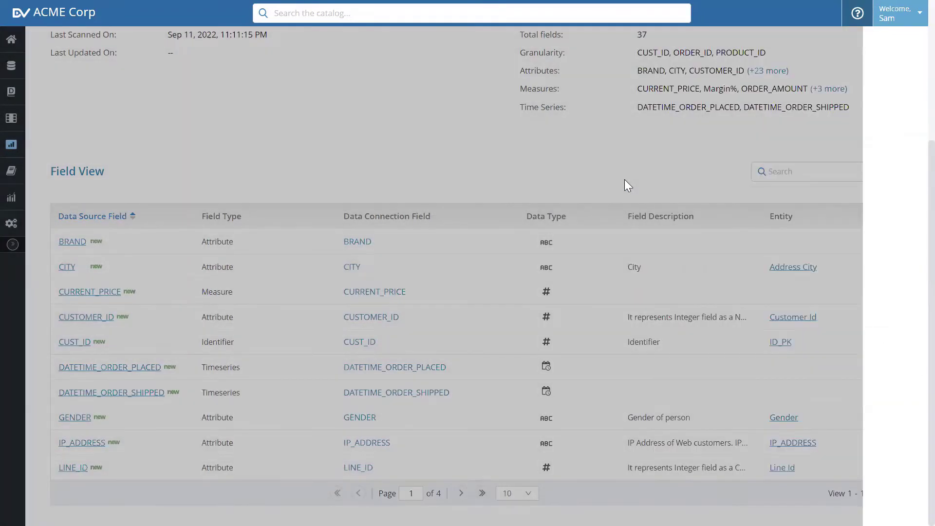
{"action": "scroll", "coordinate": [628, 187], "scroll_direction": "up", "scroll_amount": 4}
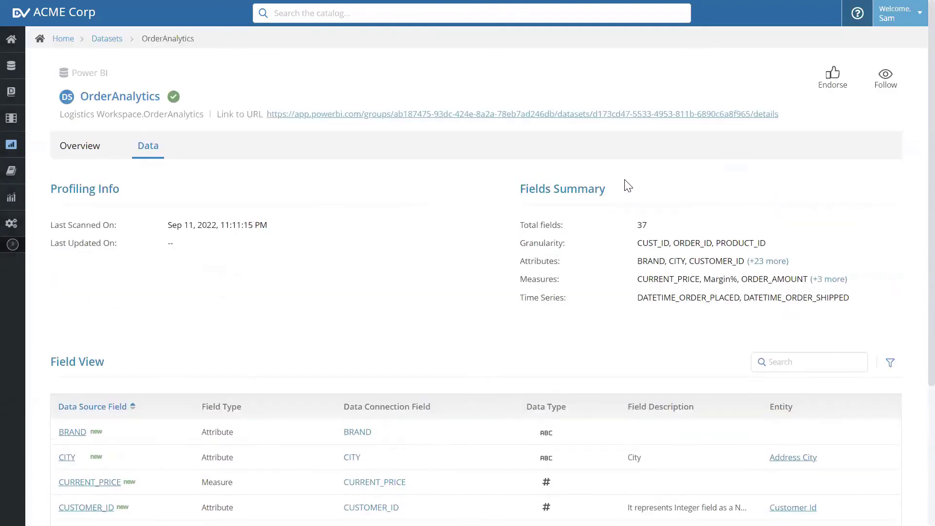
Paste a rolling-two-year customer orders definition into the OrderAnalytics description and save it.
{"action": "key", "text": "alt+Left"}
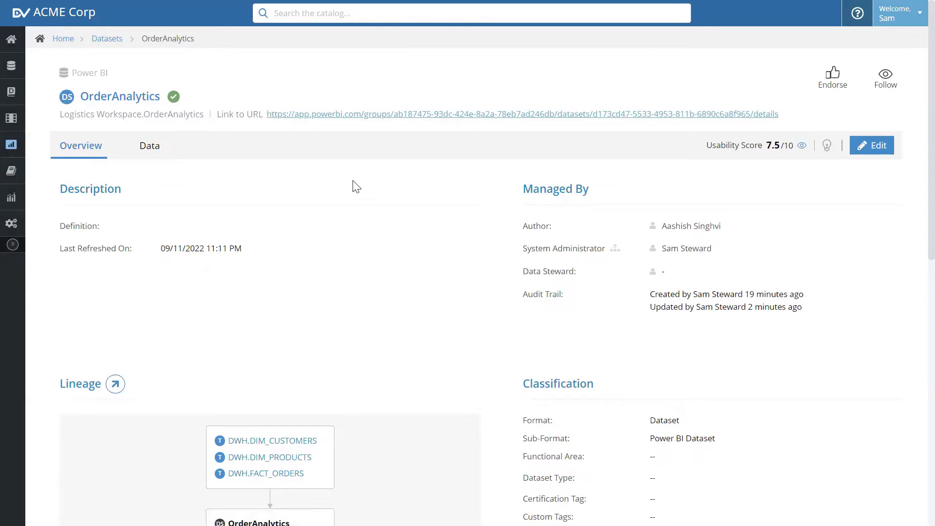
{"action": "left_click", "coordinate": [860, 146]}
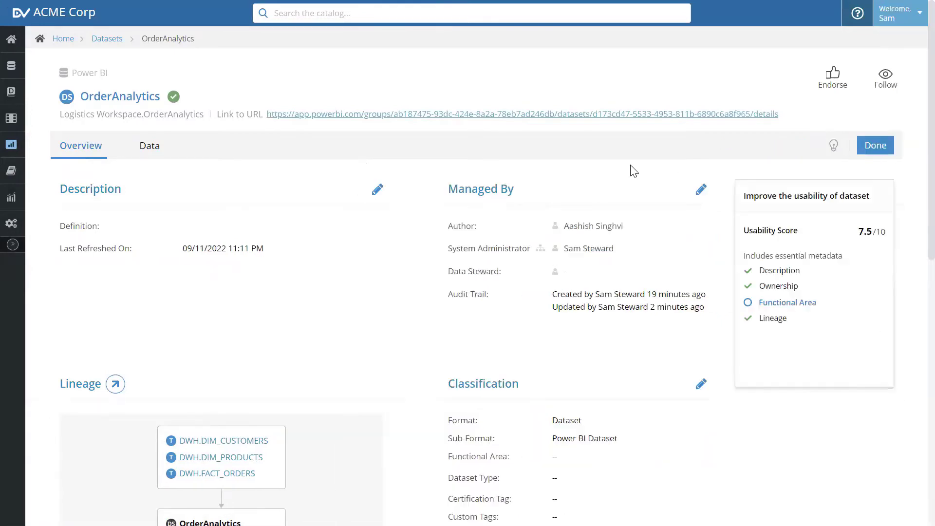
{"action": "left_click", "coordinate": [378, 190]}
{"action": "left_click", "coordinate": [156, 315]}
{"action": "type", "text": "This dataset contains historical (rolling 2 years) customer orders and associated customer and product attributes."}
{"action": "left_click", "coordinate": [376, 190]}
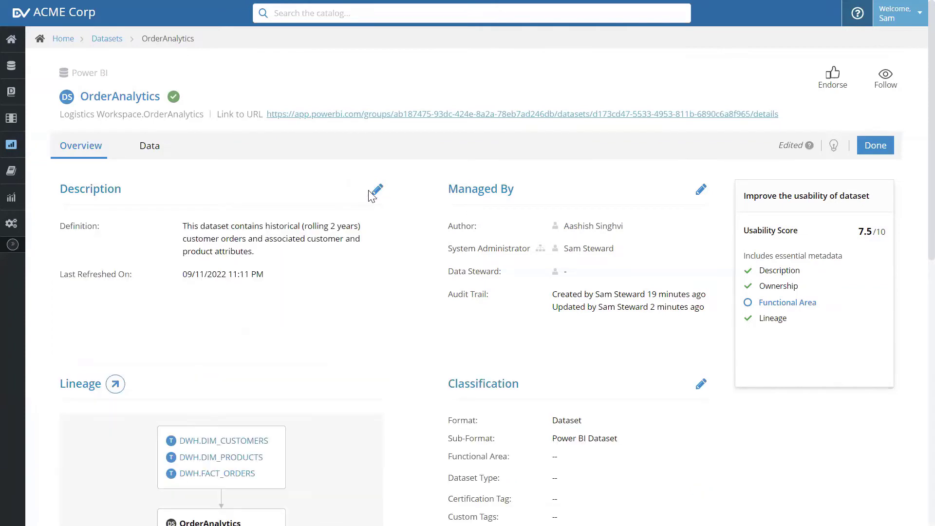
{"action": "scroll", "coordinate": [511, 279], "scroll_direction": "down", "scroll_amount": 2}
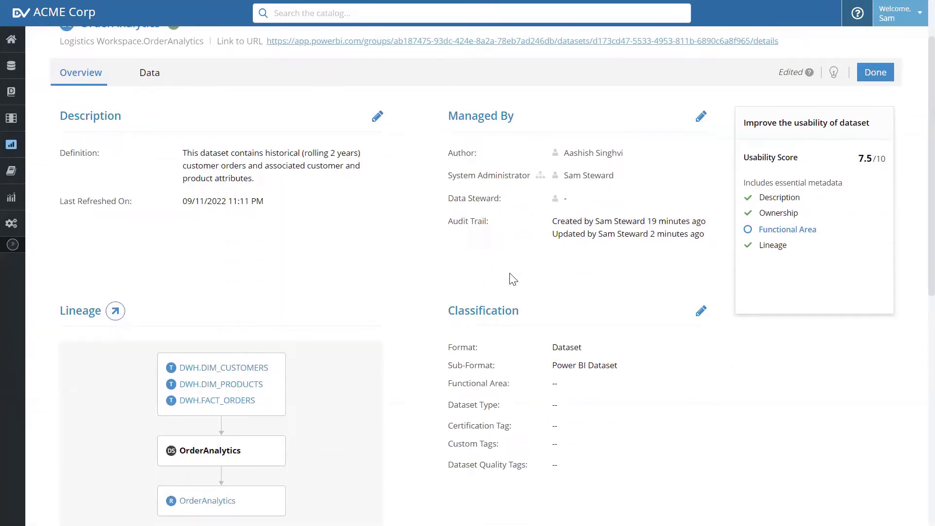
Give the OrderAnalytics dataset the Certified tag with a pasted certification note.
{"action": "left_click", "coordinate": [702, 311]}
{"action": "scroll", "coordinate": [571, 460], "scroll_direction": "down", "scroll_amount": 3}
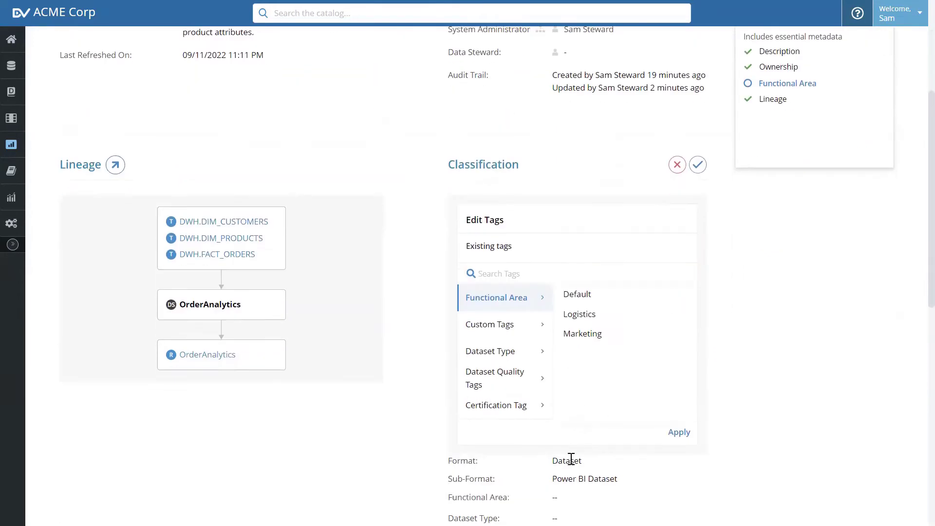
{"action": "left_click", "coordinate": [488, 404]}
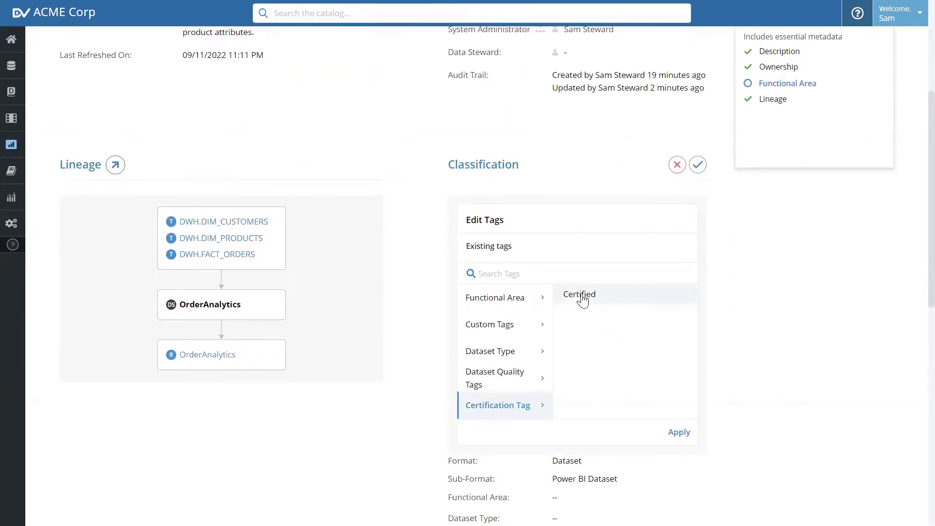
{"action": "left_click", "coordinate": [679, 433]}
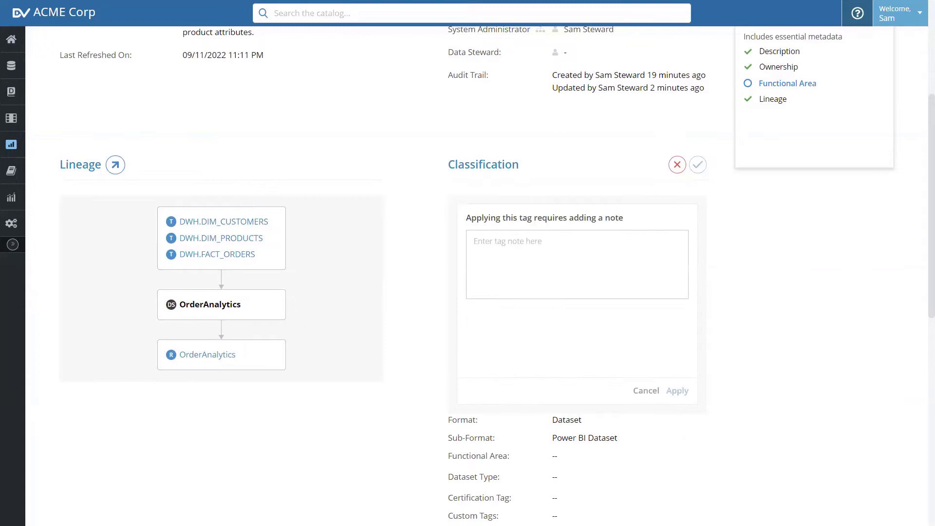
{"action": "left_click", "coordinate": [545, 249]}
{"action": "type", "text": "This dataset has been certified after review with Becky Business and Larry Logistics"}
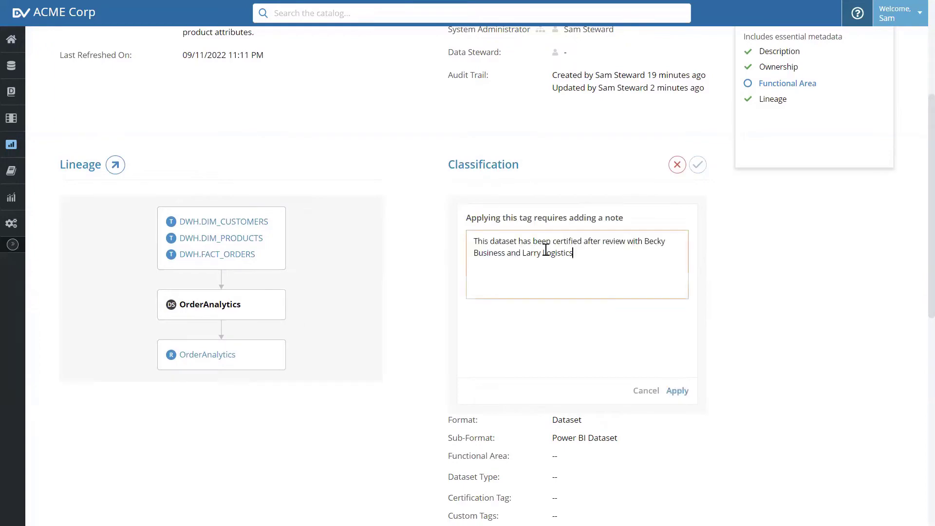
{"action": "left_click", "coordinate": [695, 394]}
{"action": "left_click", "coordinate": [698, 165]}
Finish editing the OrderAnalytics dataset and publish the changes.
{"action": "scroll", "coordinate": [827, 215], "scroll_direction": "up", "scroll_amount": 3}
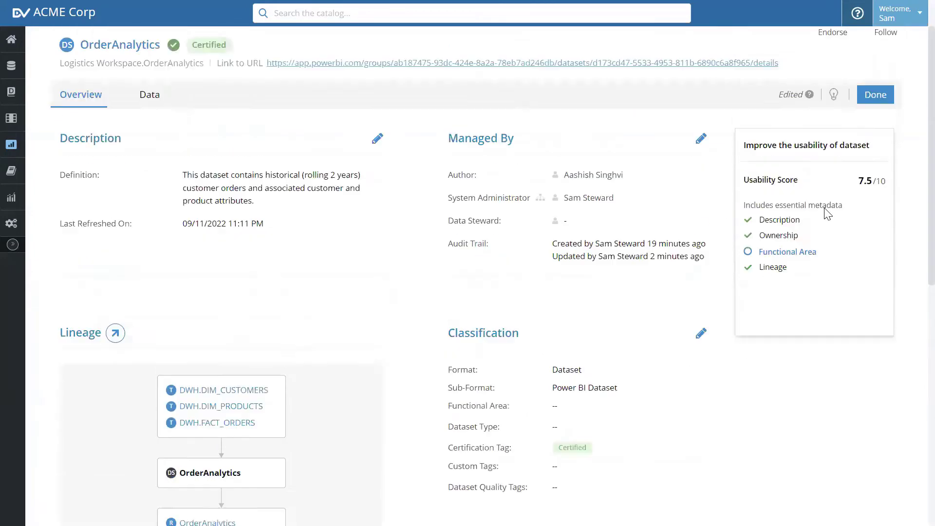
{"action": "scroll", "coordinate": [827, 214], "scroll_direction": "up", "scroll_amount": 1}
{"action": "left_click", "coordinate": [874, 149]}
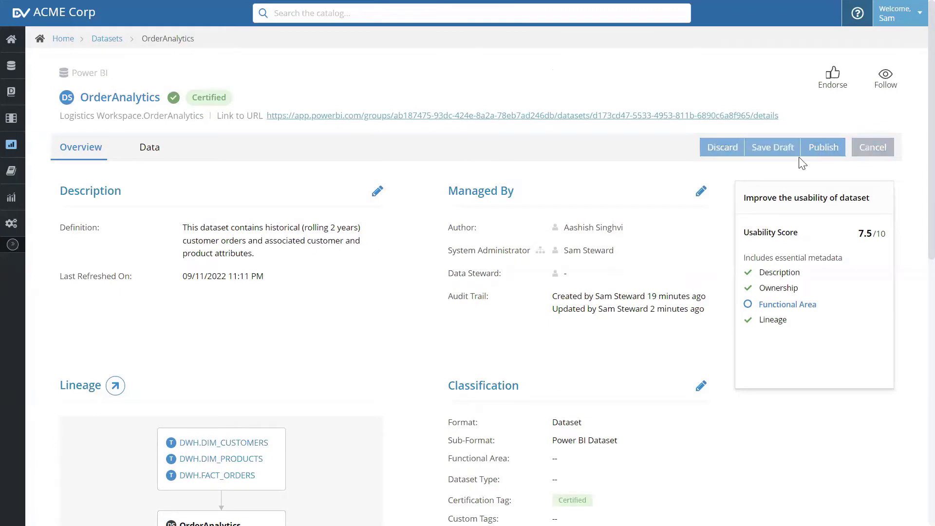
{"action": "left_click", "coordinate": [809, 153]}
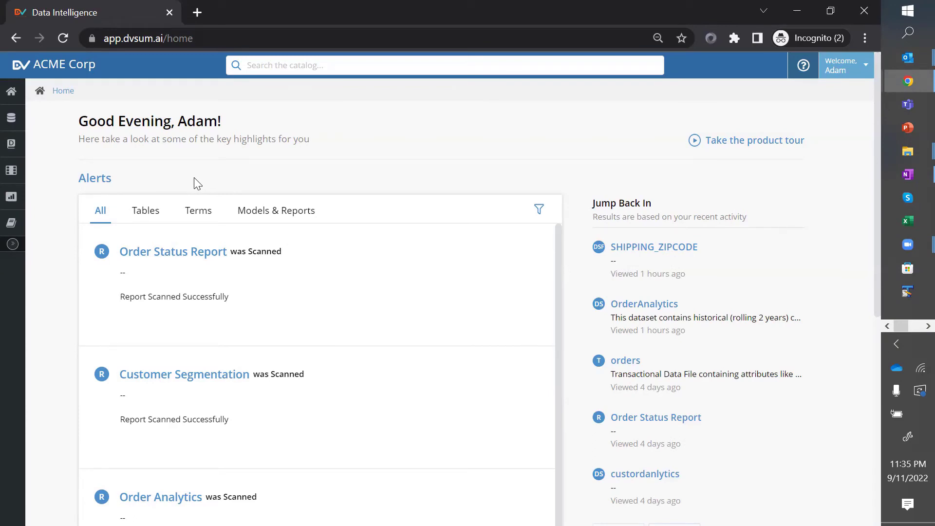
Search the catalog for 'order analytics' and narrow the results to Models and Reports.
{"action": "type", "text": "/"}
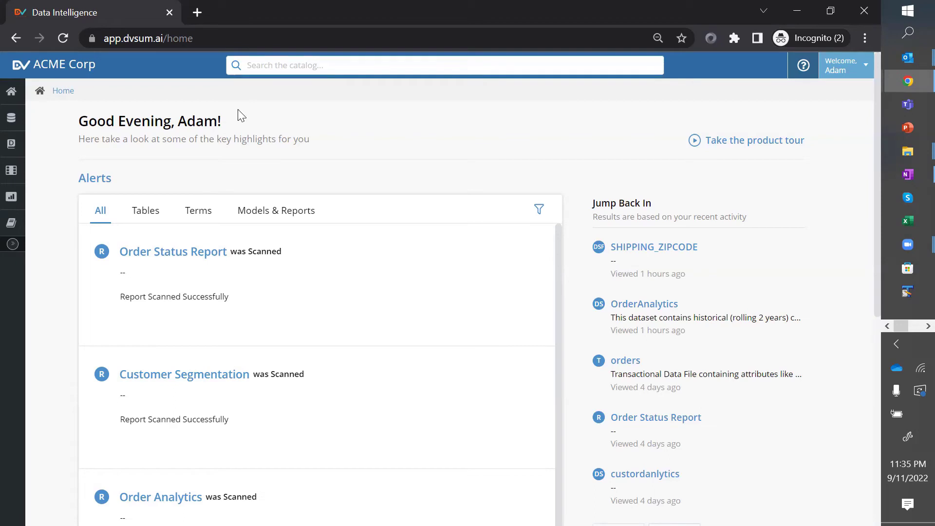
{"action": "type", "text": "or"}
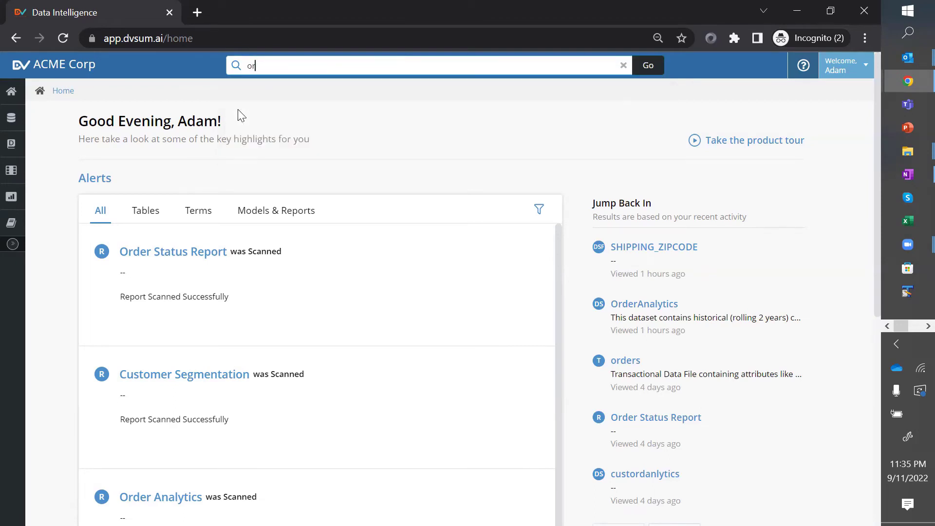
{"action": "type", "text": "der analytics"}
{"action": "key", "text": "Return"}
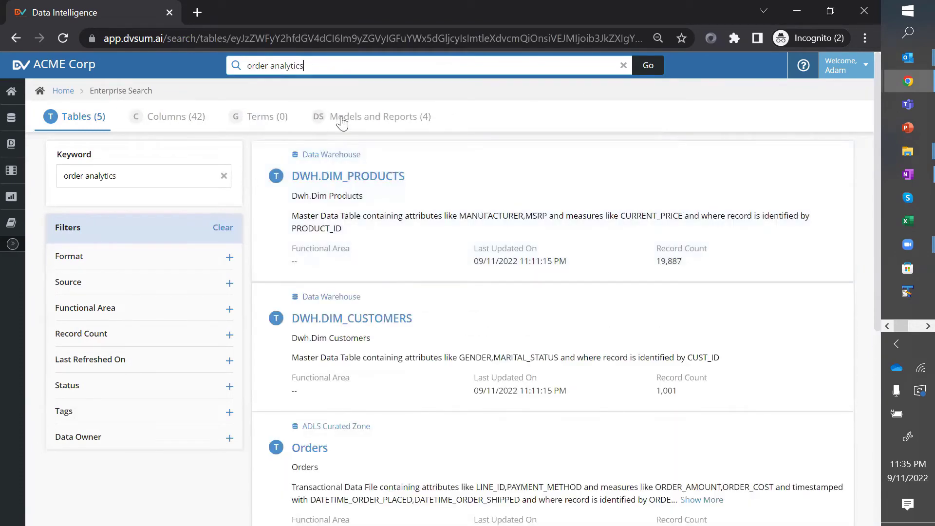
{"action": "left_click", "coordinate": [373, 119]}
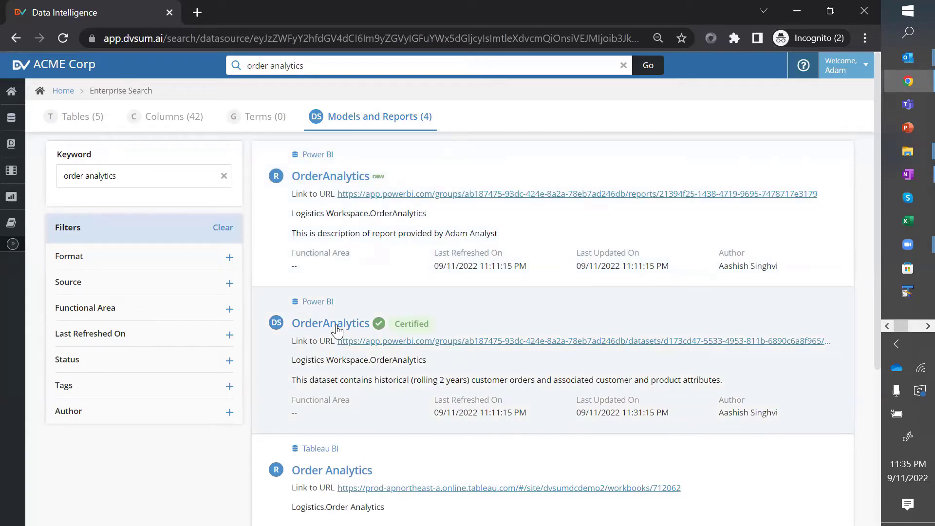
Preview the Certified OrderAnalytics dataset and load its full overview page.
{"action": "left_click", "coordinate": [338, 329]}
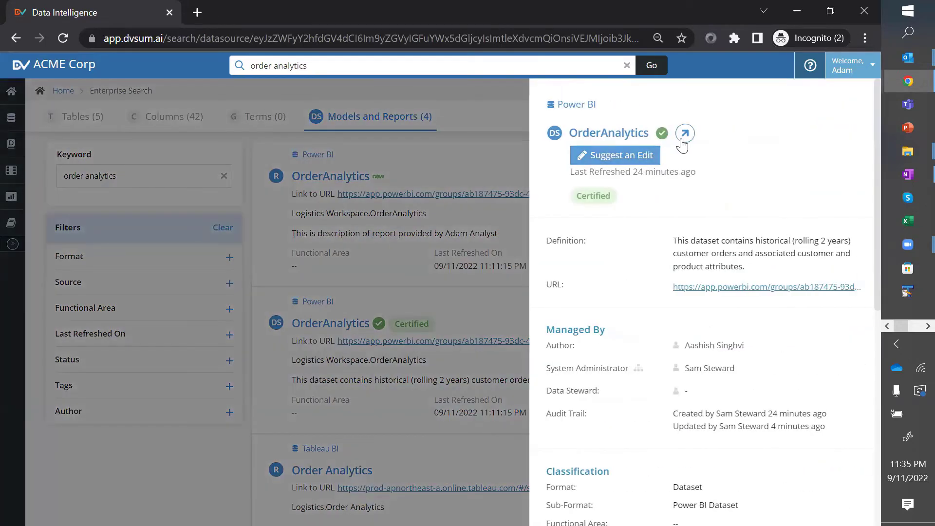
{"action": "left_click", "coordinate": [682, 135]}
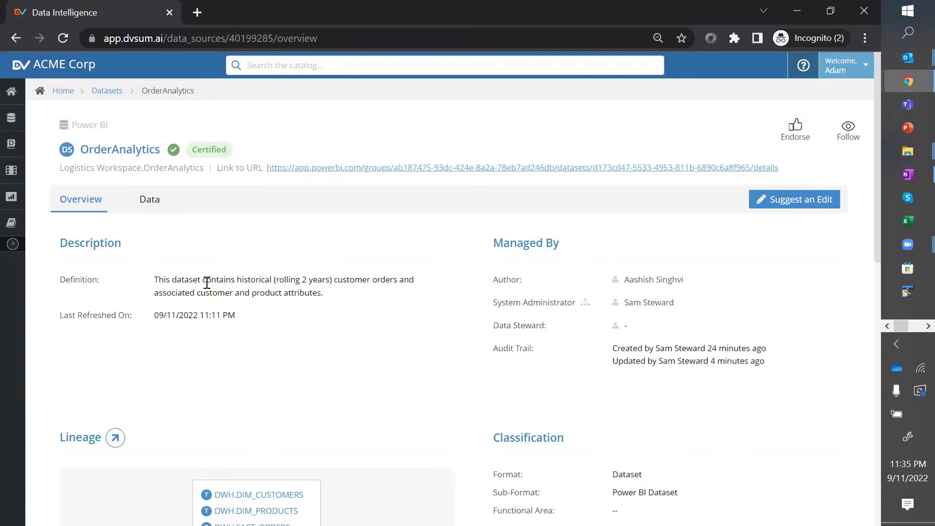
{"action": "scroll", "coordinate": [318, 358], "scroll_direction": "down", "scroll_amount": 2}
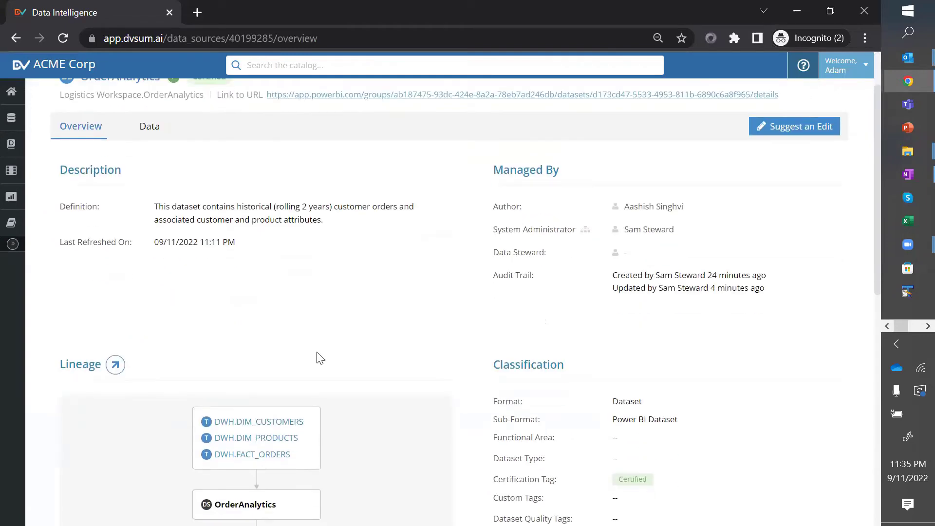
{"action": "scroll", "coordinate": [315, 256], "scroll_direction": "up", "scroll_amount": 2}
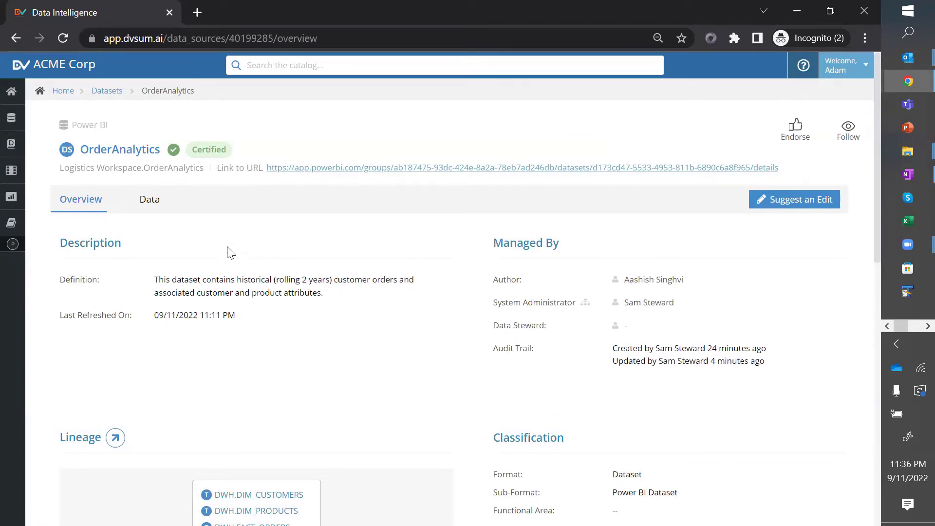
Show the OrderAnalytics Data tab with the field list filtered to Measures only.
{"action": "left_click", "coordinate": [148, 202]}
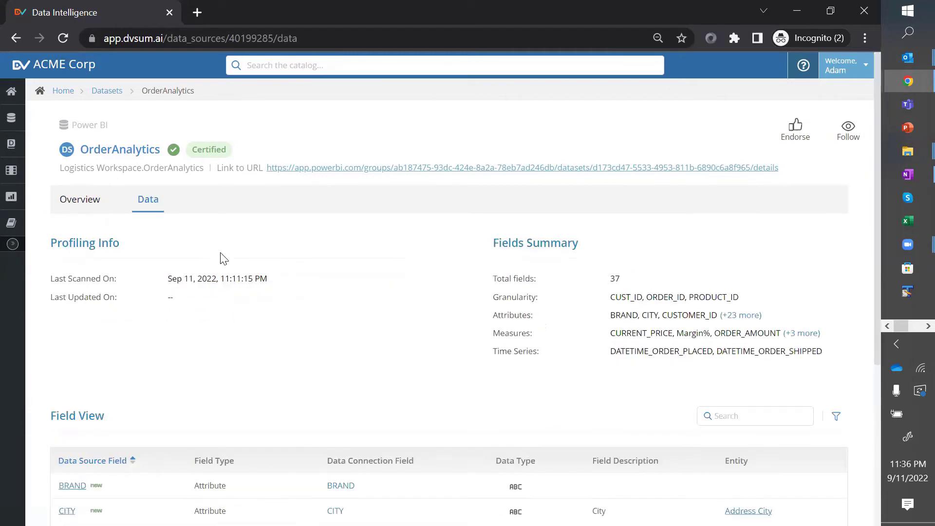
{"action": "scroll", "coordinate": [222, 258], "scroll_direction": "down", "scroll_amount": 3}
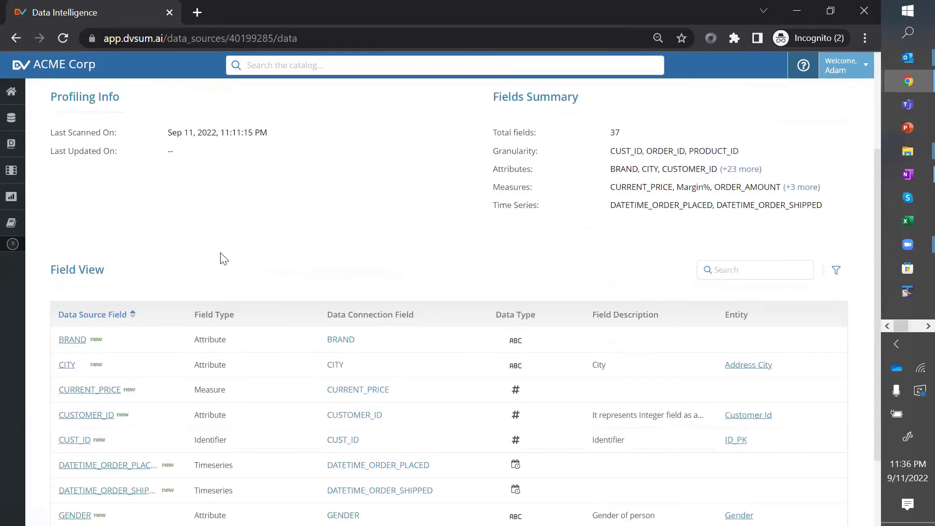
{"action": "left_click", "coordinate": [835, 271]}
{"action": "left_click", "coordinate": [705, 271]}
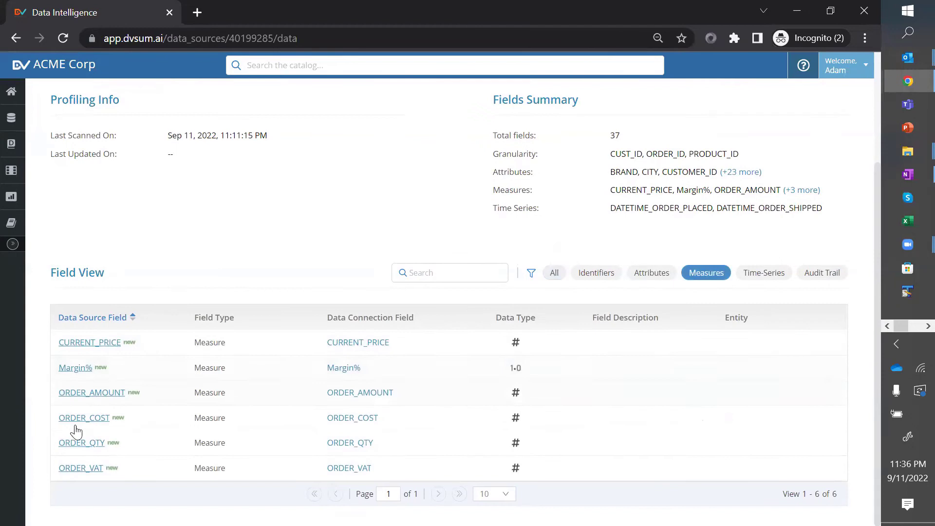
Reset the field filter to All, search the fields for 'zip', and go back to Overview.
{"action": "left_click", "coordinate": [555, 274]}
{"action": "left_click", "coordinate": [470, 271]}
{"action": "type", "text": "zip"}
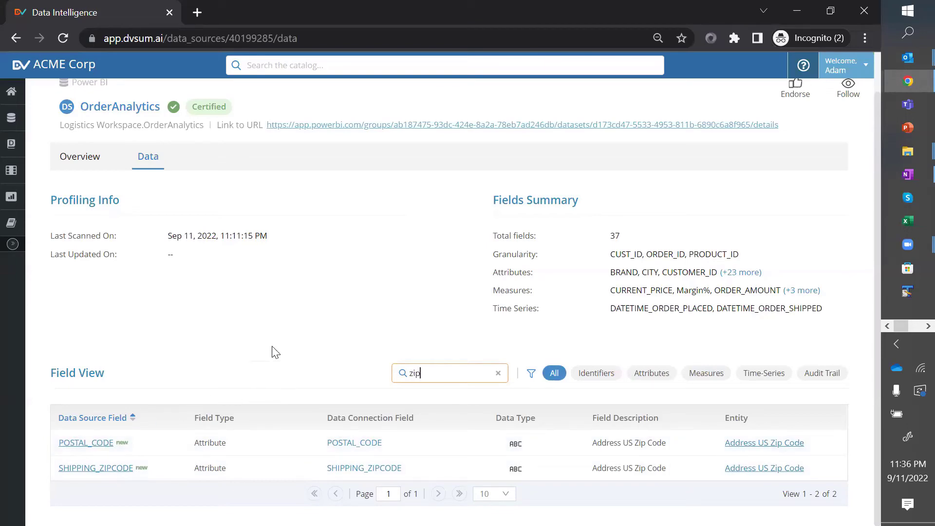
{"action": "left_click", "coordinate": [87, 159]}
Expand the OrderAnalytics lineage graph, reframe it, and open the OrderAnalytics node's overview page.
{"action": "scroll", "coordinate": [130, 351], "scroll_direction": "down", "scroll_amount": 3}
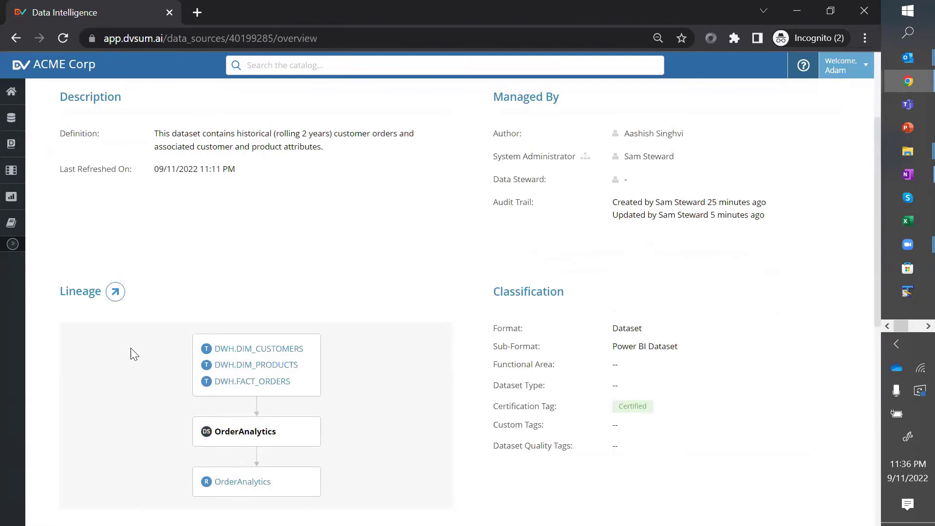
{"action": "left_click", "coordinate": [115, 292]}
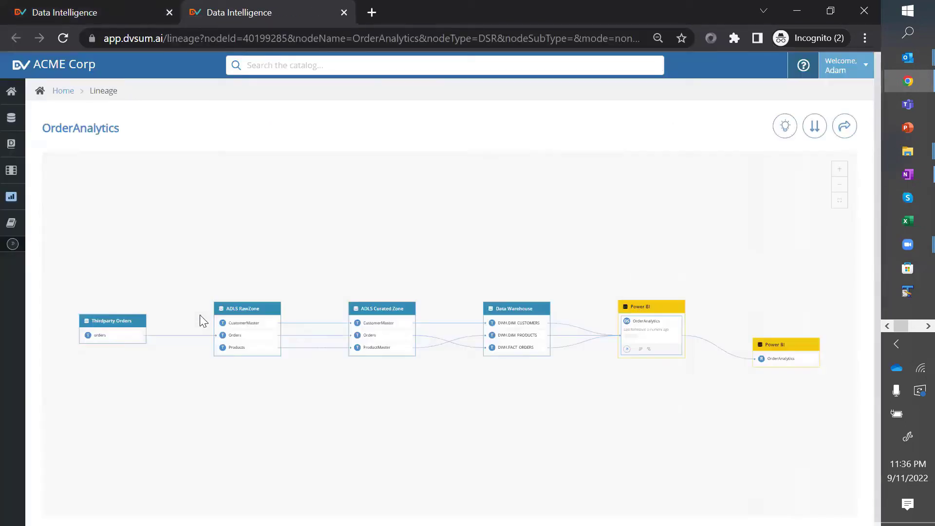
{"action": "scroll", "coordinate": [616, 453], "scroll_direction": "up", "scroll_amount": 3}
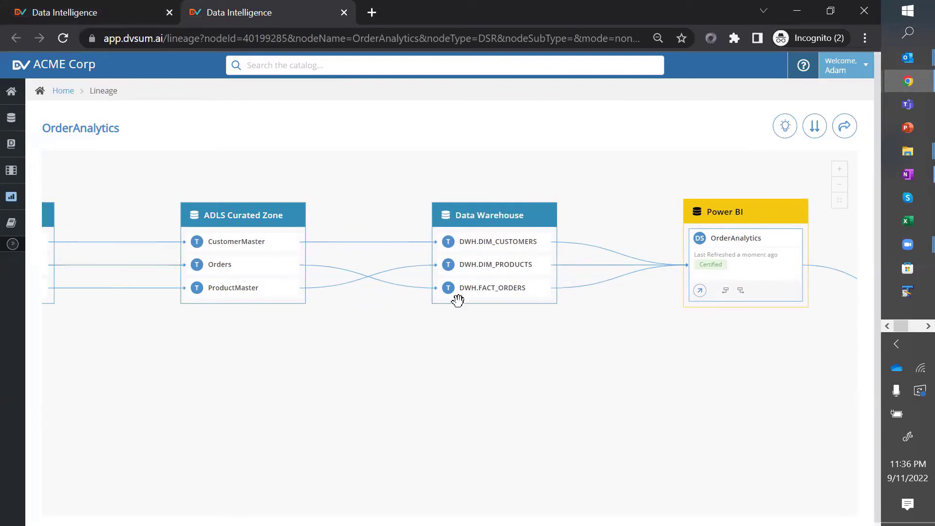
{"action": "left_click_drag", "start_coordinate": [458, 348], "coordinate": [654, 370]}
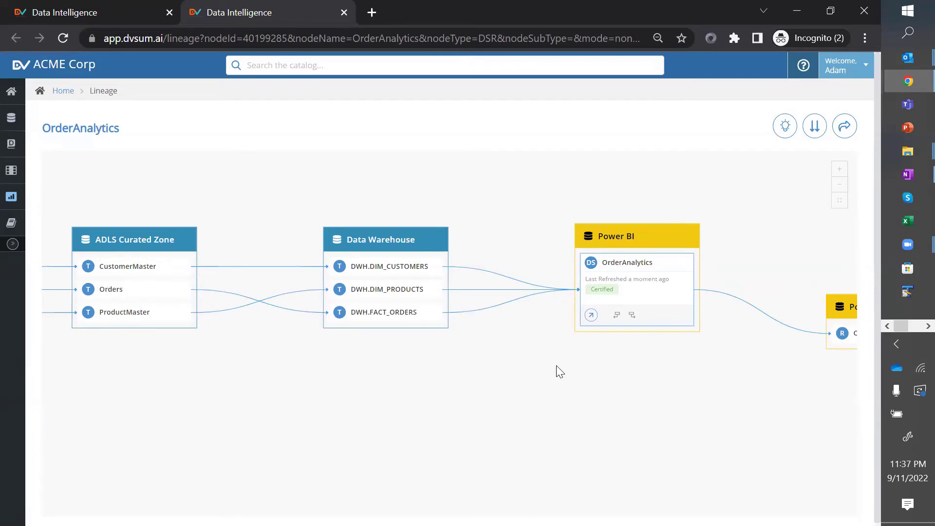
{"action": "left_click", "coordinate": [592, 316]}
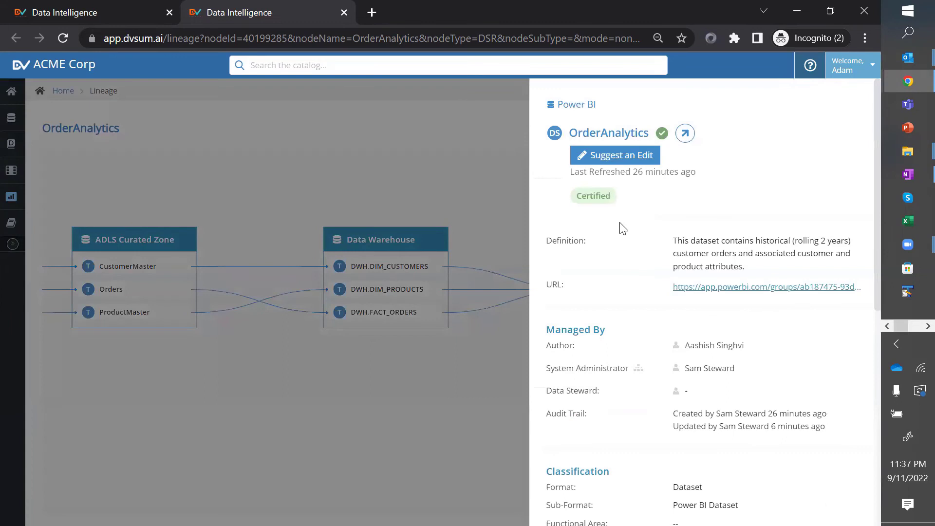
{"action": "left_click", "coordinate": [685, 133]}
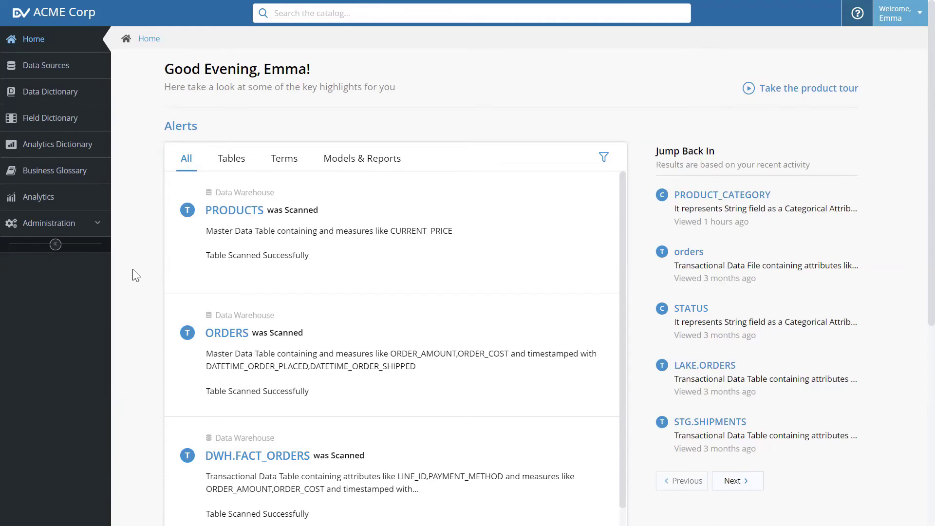
Open the recent PRODUCT_CATEGORY column and review its category counts (Clothing 6,303) and lineage.
{"action": "left_click", "coordinate": [55, 244]}
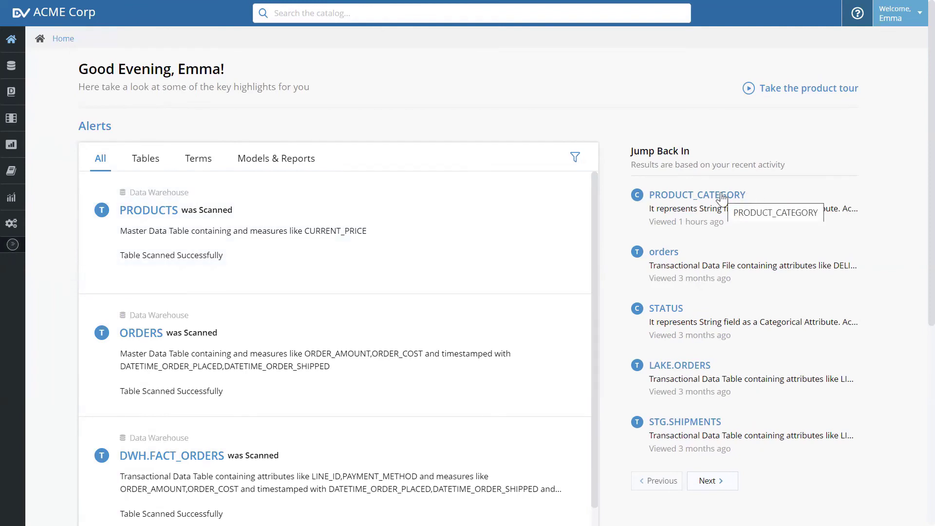
{"action": "left_click", "coordinate": [722, 196]}
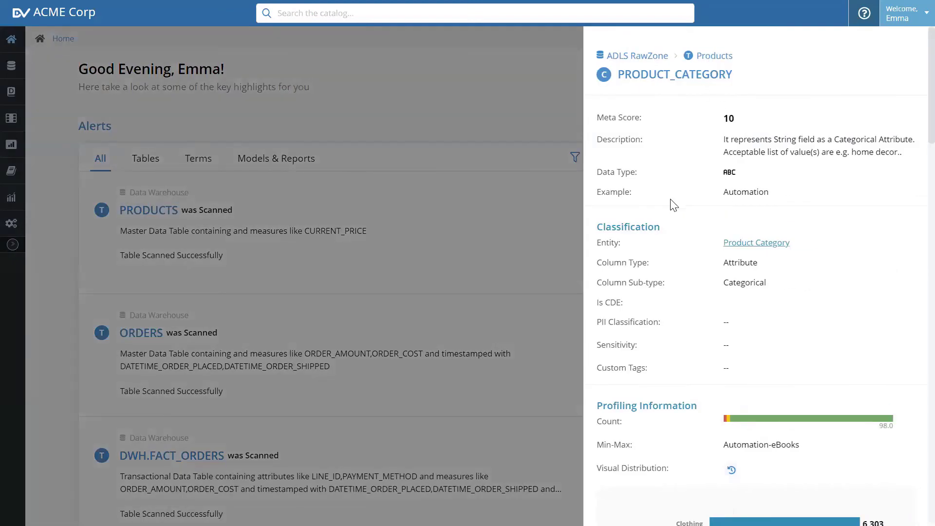
{"action": "scroll", "coordinate": [674, 205], "scroll_direction": "down", "scroll_amount": 5}
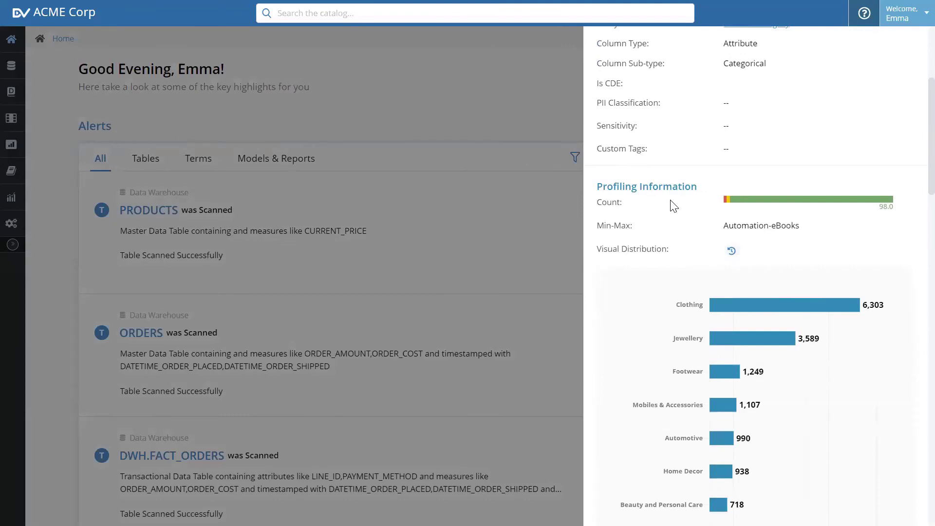
{"action": "scroll", "coordinate": [674, 207], "scroll_direction": "down", "scroll_amount": 2}
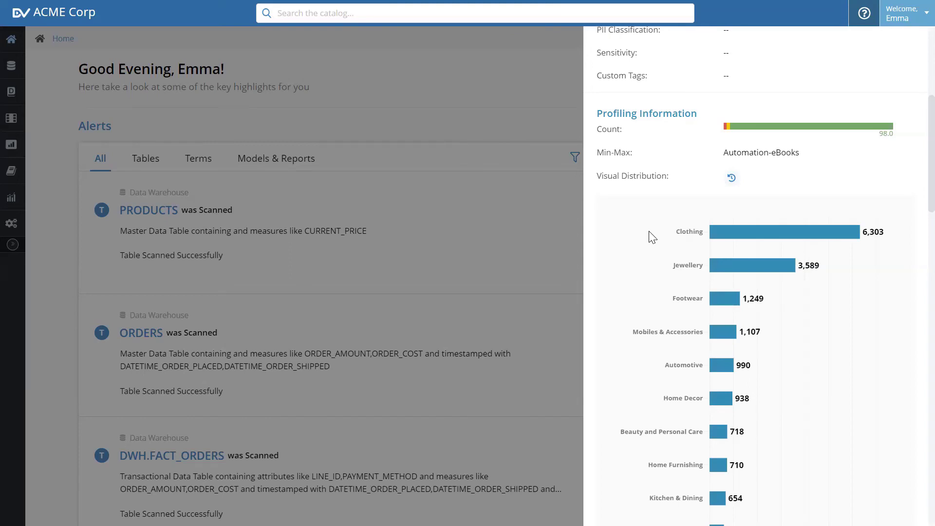
{"action": "scroll", "coordinate": [653, 237], "scroll_direction": "down", "scroll_amount": 20}
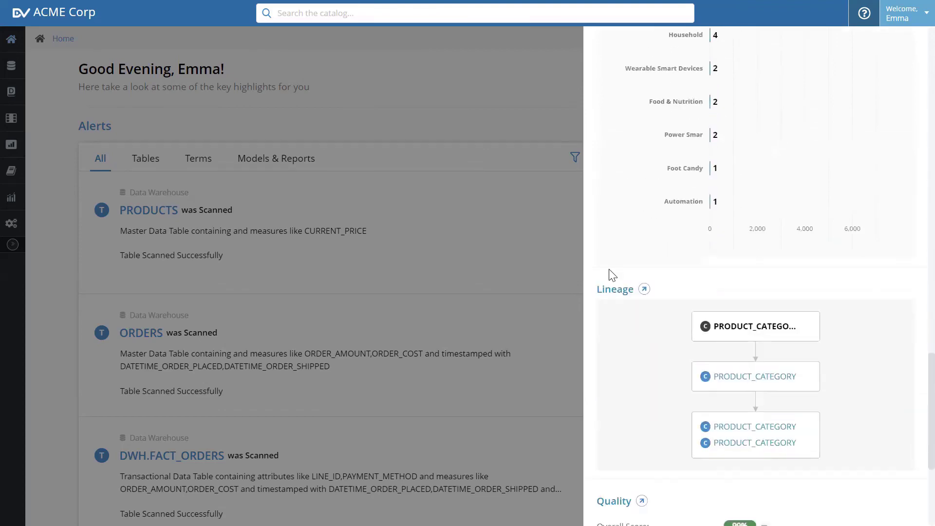
Expand PRODUCT_CATEGORY's full lineage and run impact analysis from the ADLS RawZone column.
{"action": "left_click", "coordinate": [643, 289]}
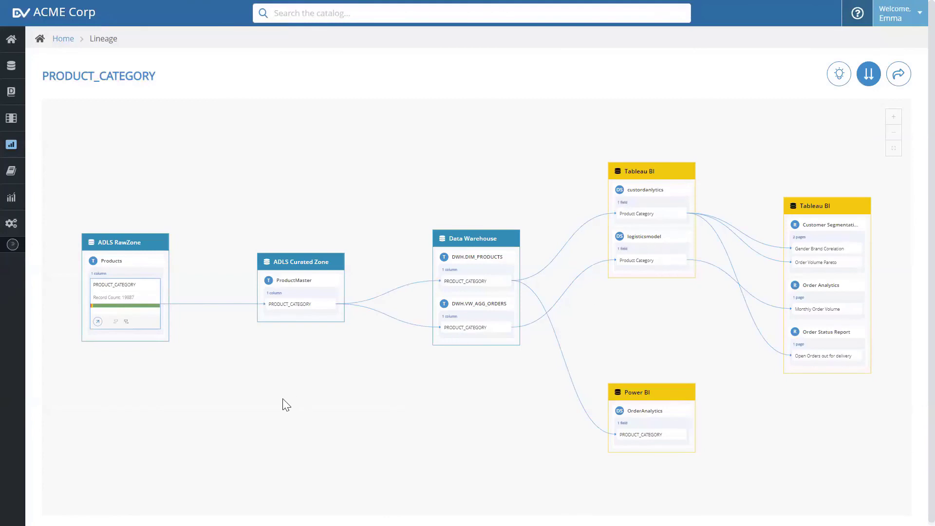
{"action": "left_click", "coordinate": [128, 324]}
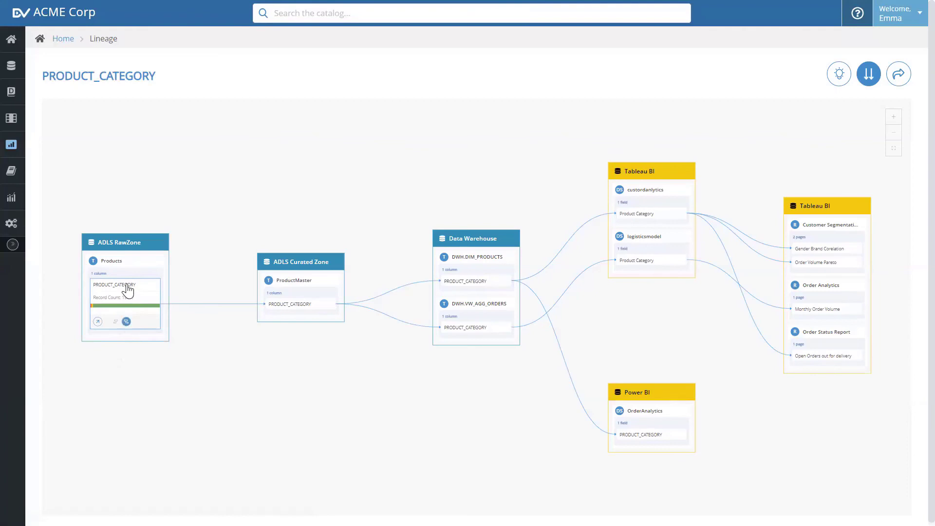